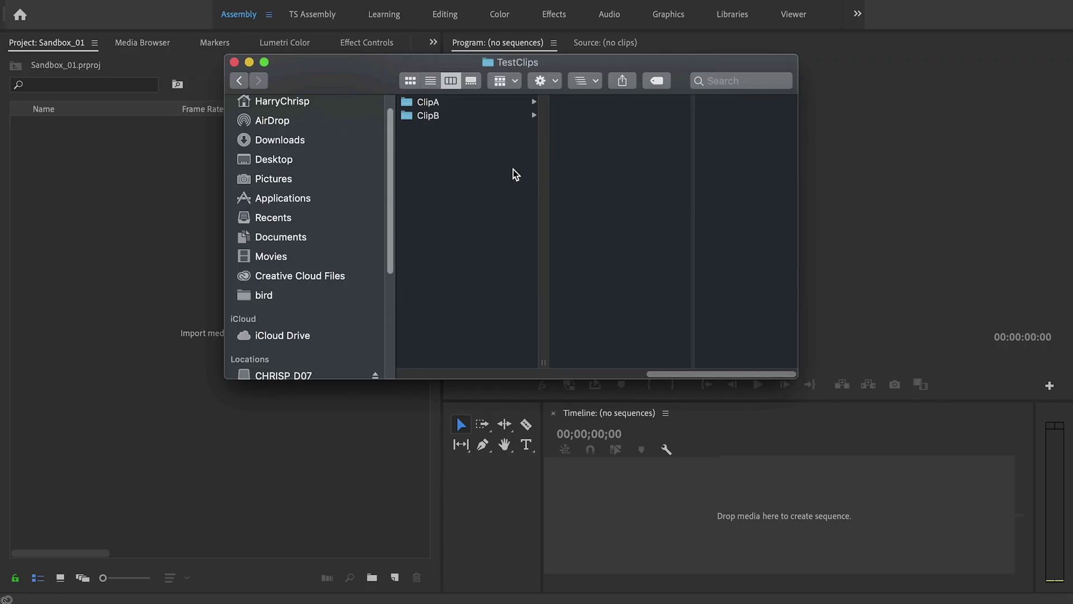
Step: Quick Look preview the TestClip.MP4 in ClipA and then the one in ClipB
left_click(468, 101)
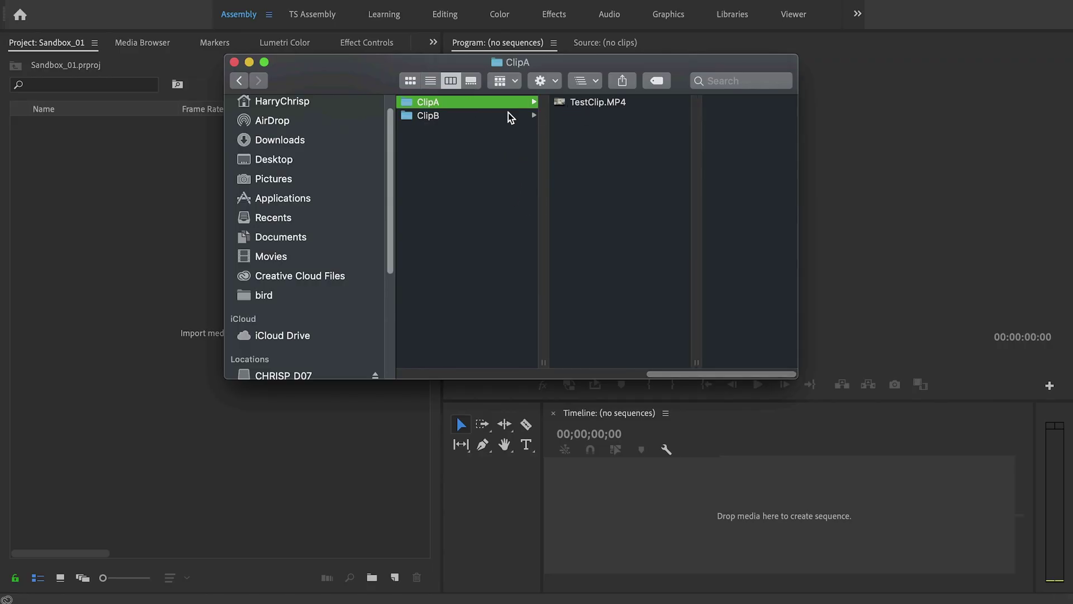
left_click(456, 117)
left_click(460, 103)
left_click(563, 107)
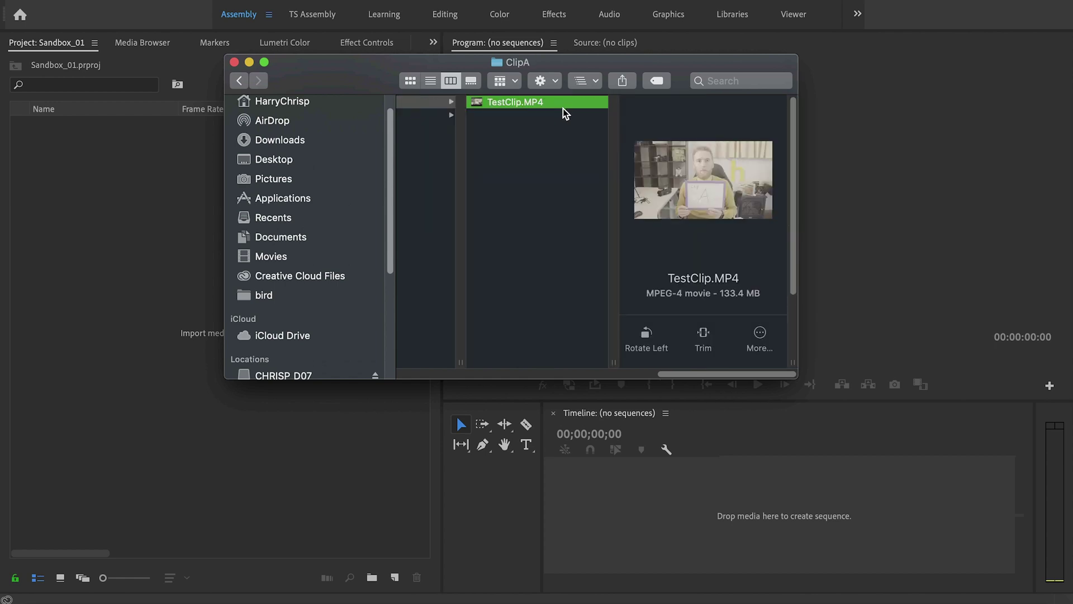
key("space")
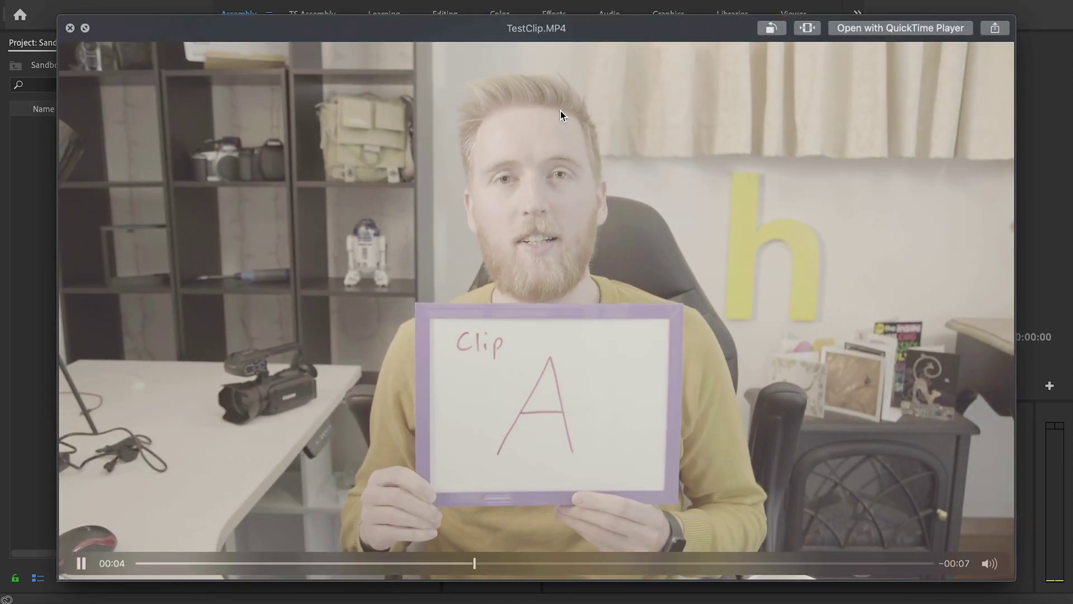
key("space")
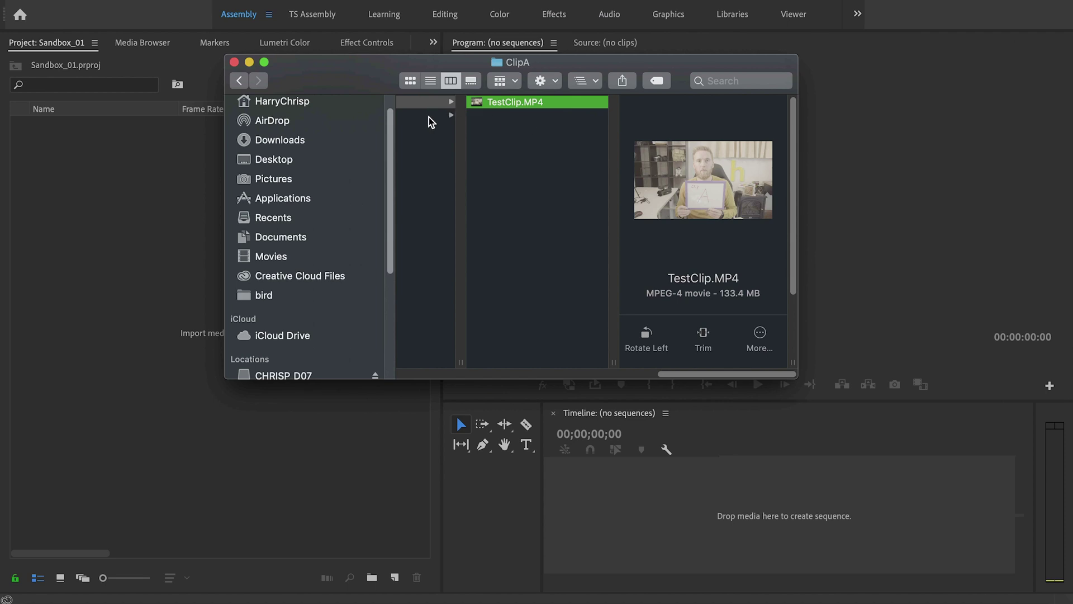
left_click(430, 116)
left_click(584, 104)
key("space")
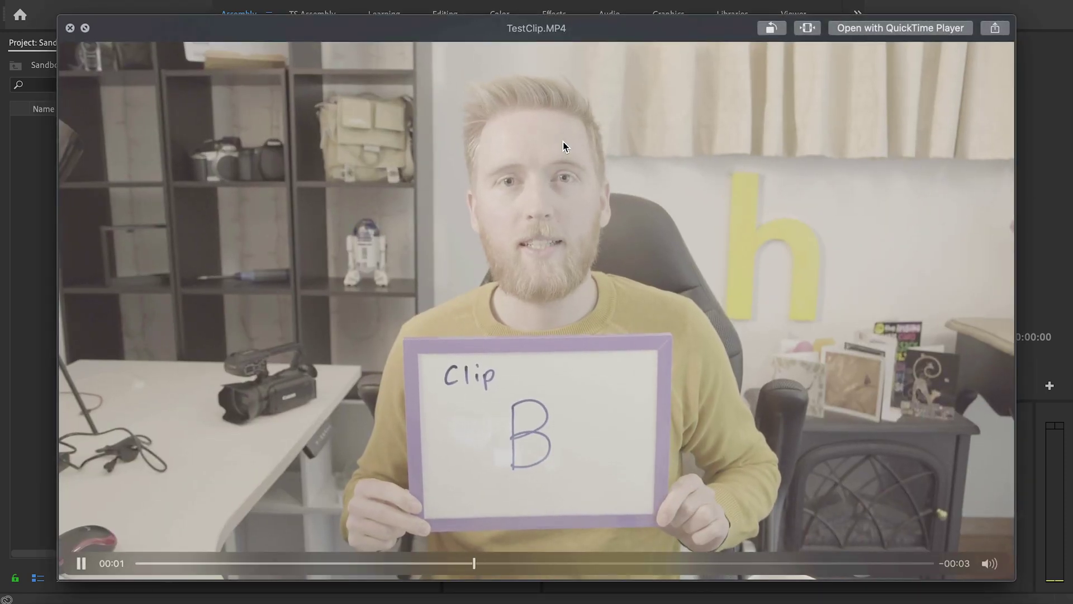
key("space")
Step: Drag ClipA's and ClipB's TestClip.MP4 into the Sandbox_01 Project panel
left_click(442, 101)
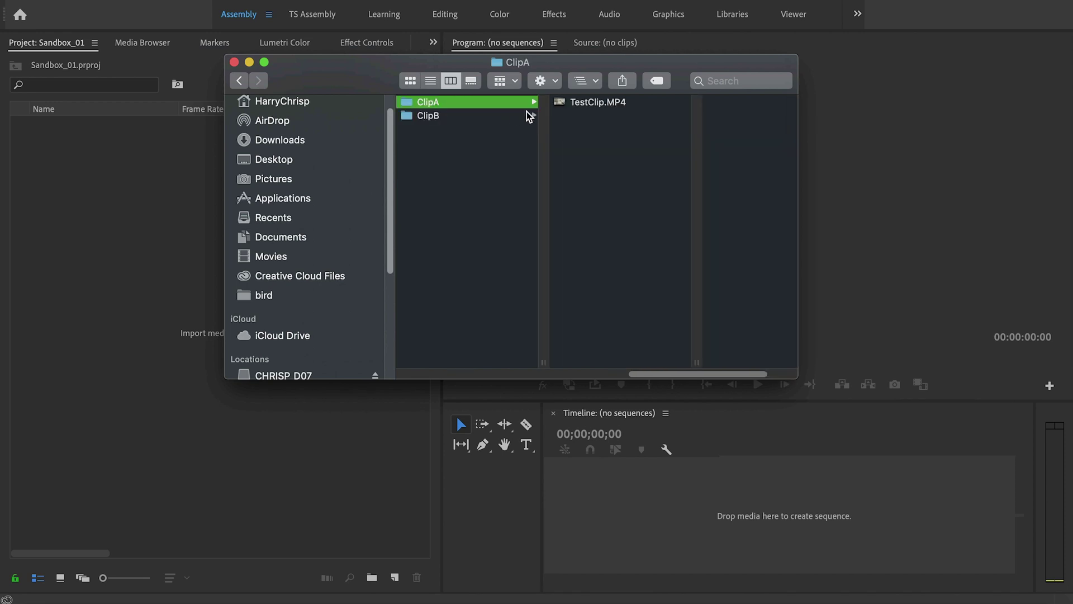
left_click_drag(598, 102, 70, 218)
key("Left")
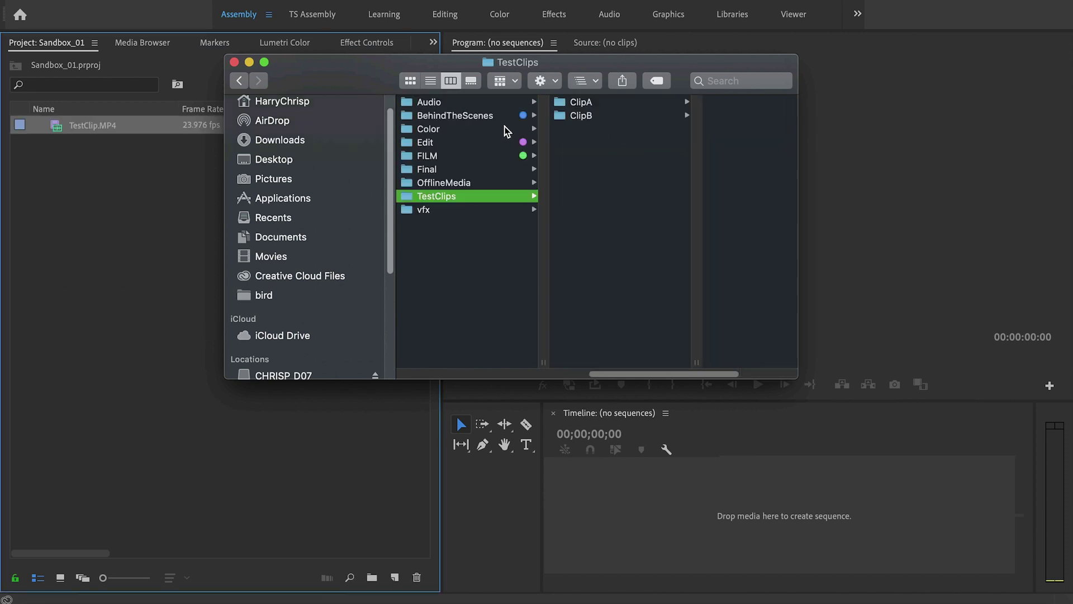
left_click(615, 115)
left_click_drag(621, 115, 71, 127)
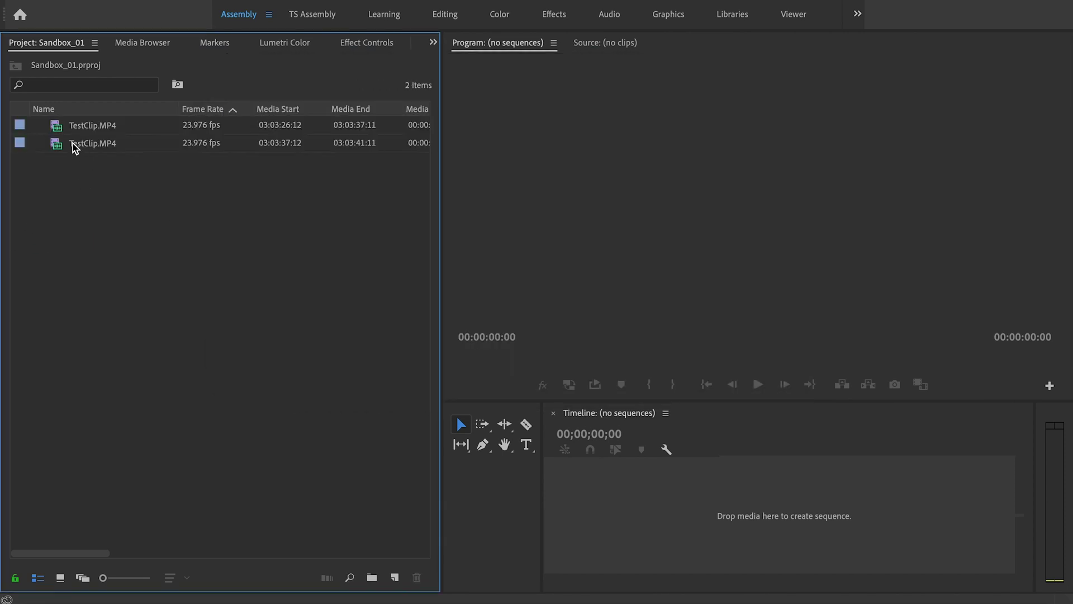
Step: Load each TestClip.MP4 in the Source monitor and play it to check Clip A versus Clip B
left_click(61, 133)
double_click(61, 133)
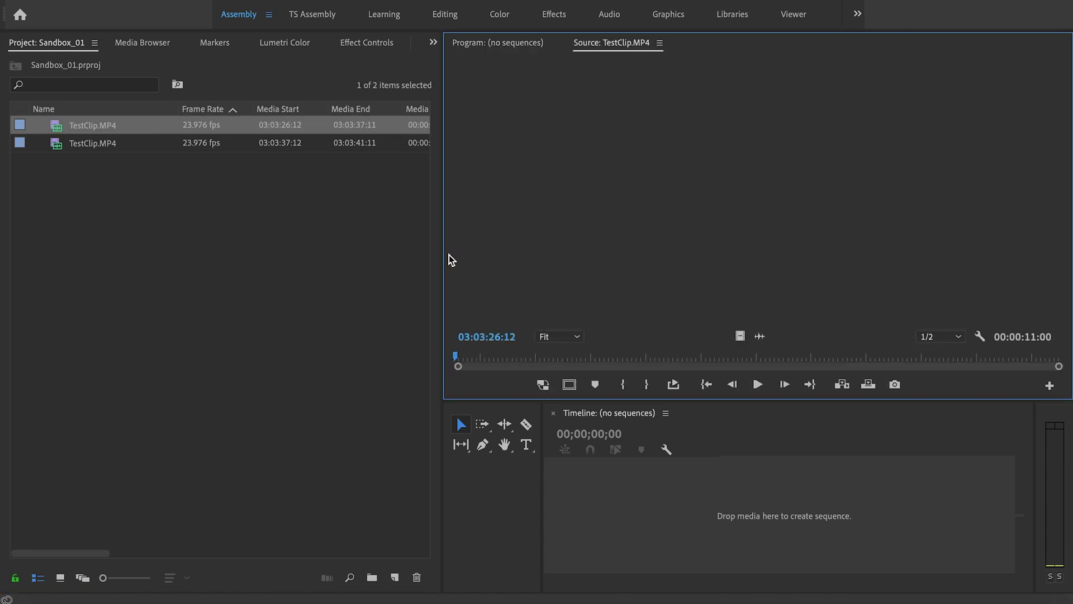
left_click(758, 384)
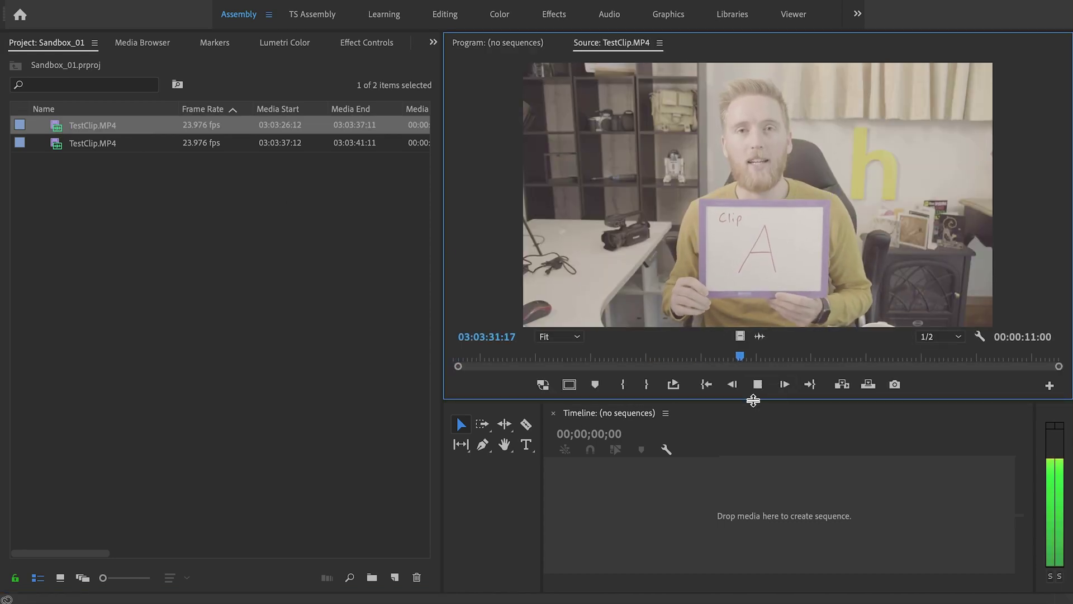
double_click(112, 143)
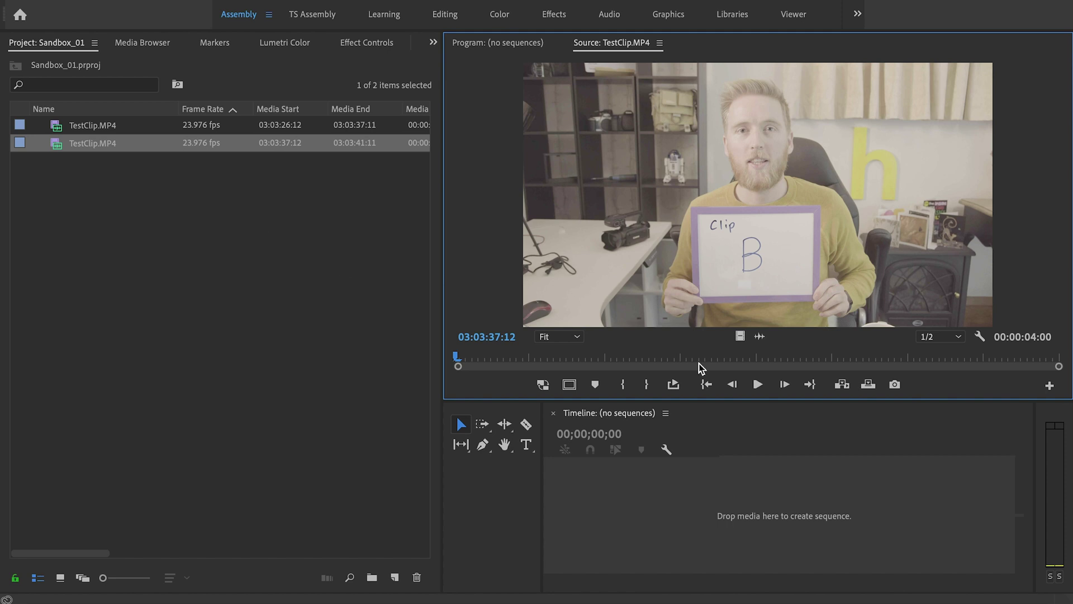
left_click(758, 385)
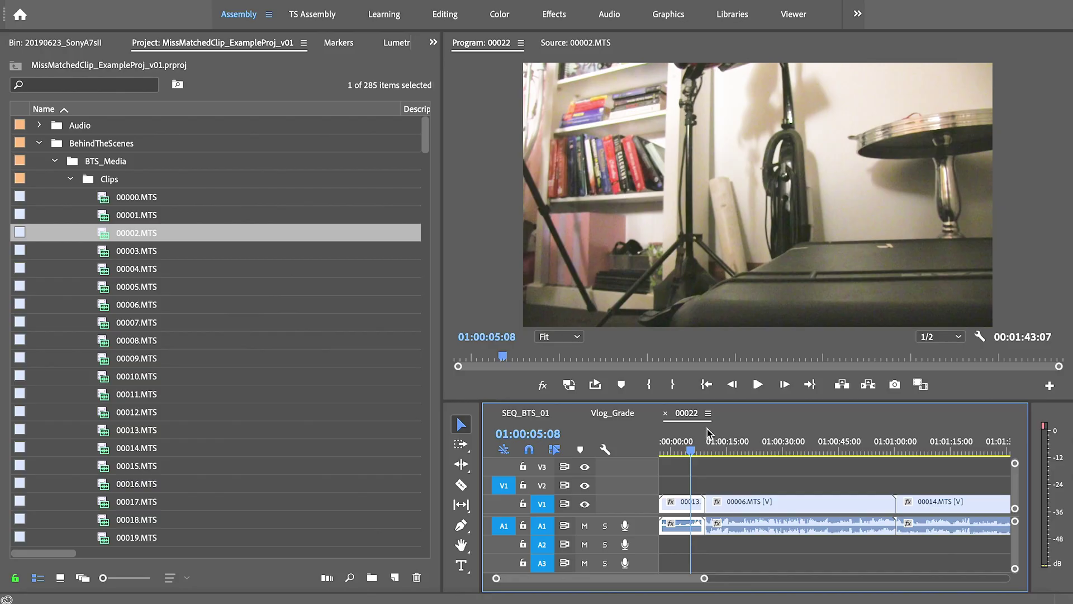
Step: Reveal 00013 in the project bin, add 00013.MTS after the first clip, and play the sequence
right_click(681, 510)
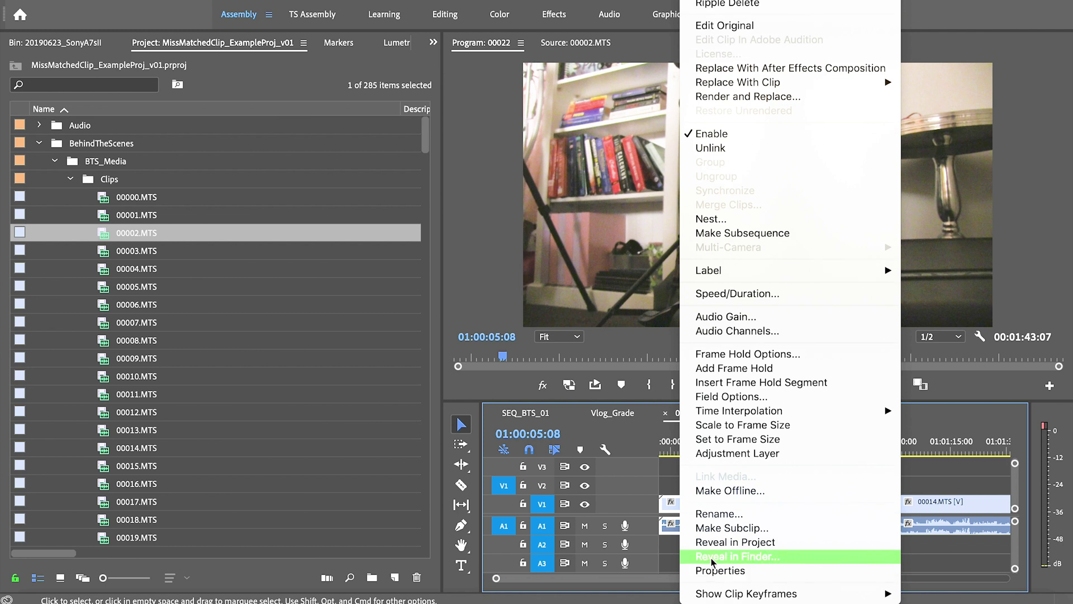
left_click(727, 542)
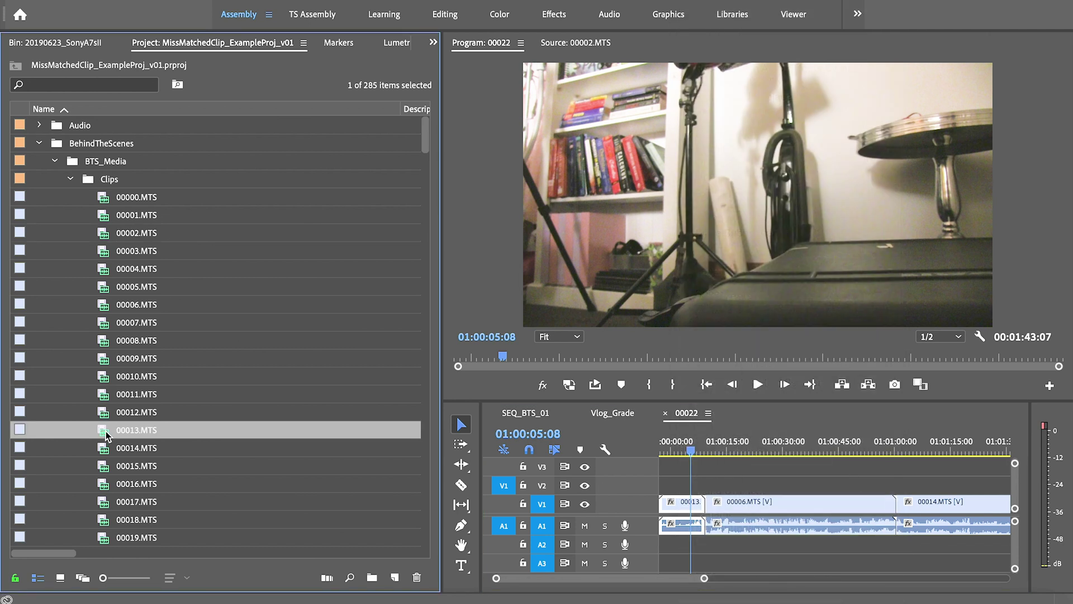
left_click_drag(714, 458, 723, 501)
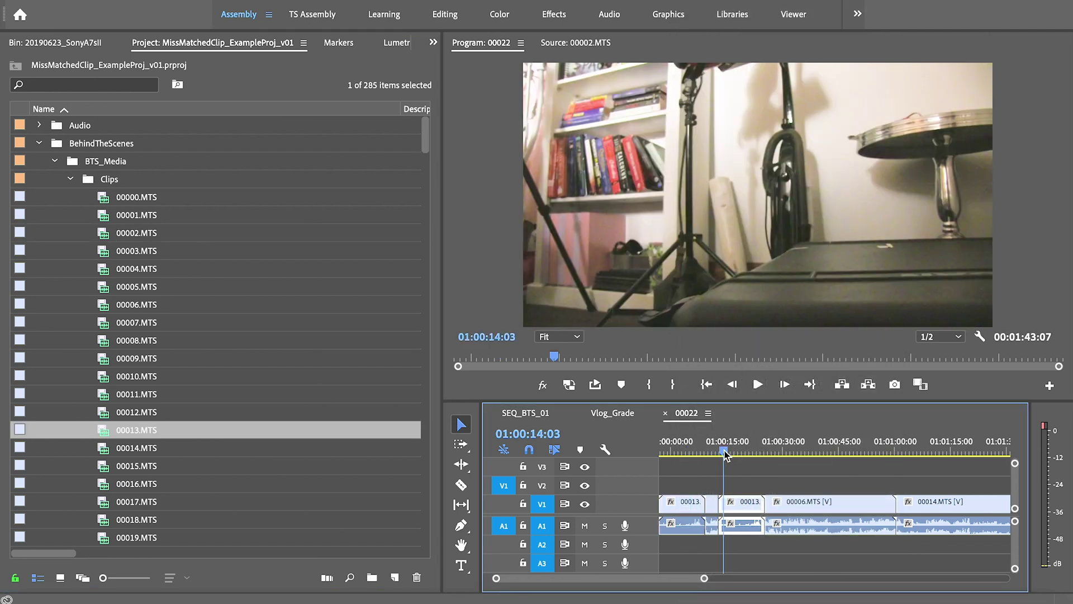
key("space")
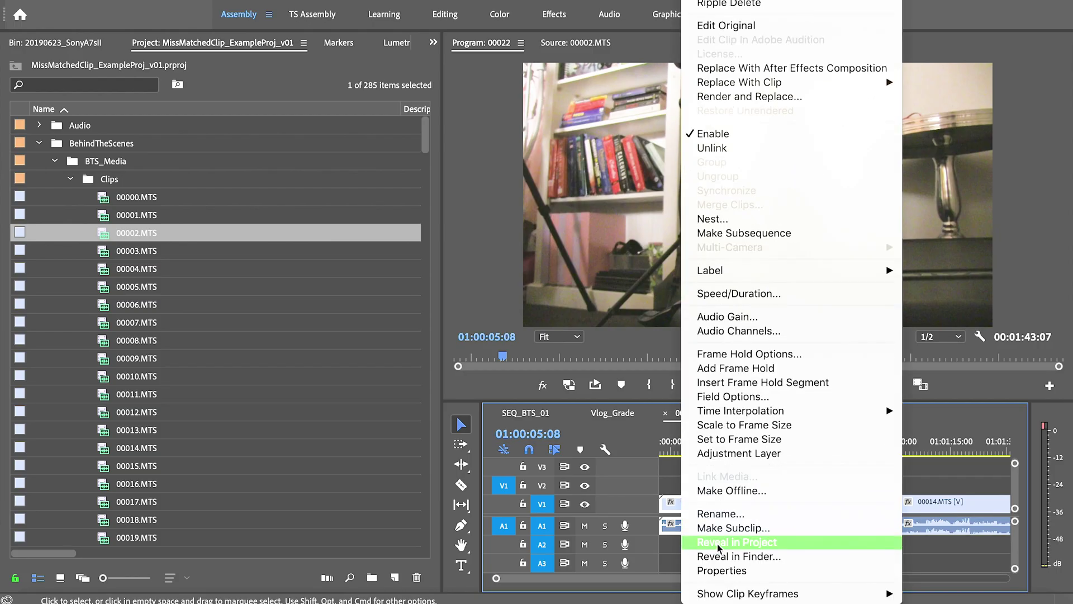
Step: Reveal the clip's 00013.MTS source file in Finder's STREAM folder and switch to Finder
left_click(788, 557)
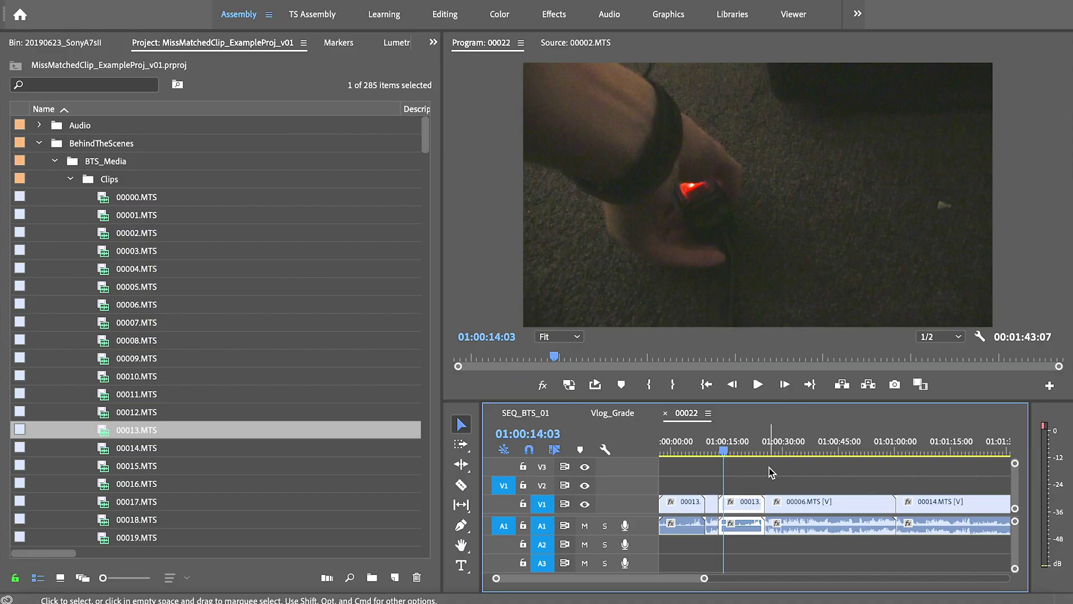
key("super+Tab")
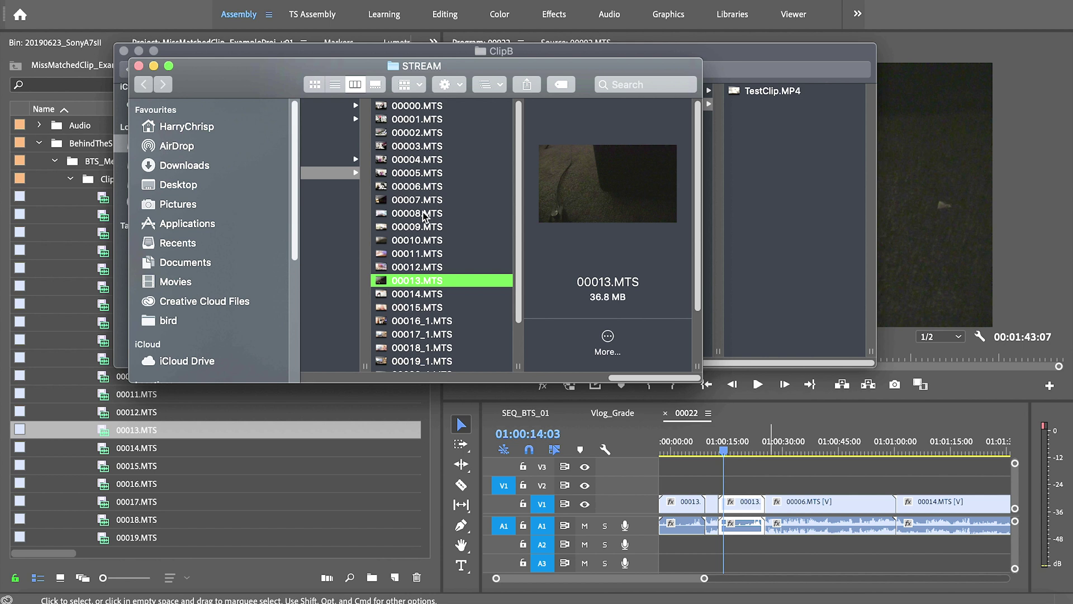
Step: Select all 23 clips from 00000.MTS through 00022_1.MTS in Finder
scroll(432, 229, "down", 3)
left_click(416, 272)
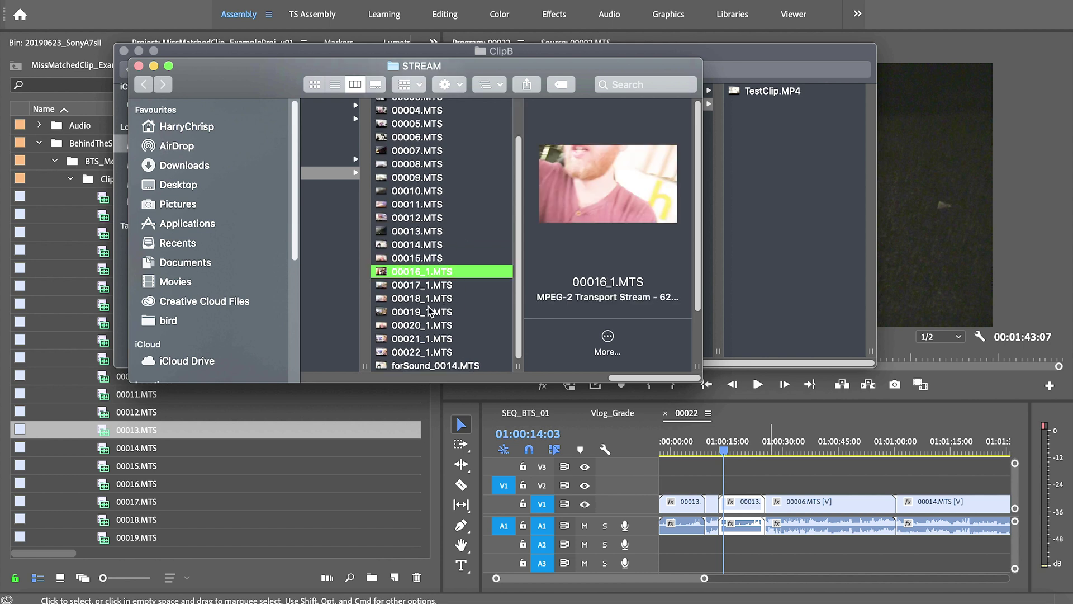
left_click(435, 353, "shift")
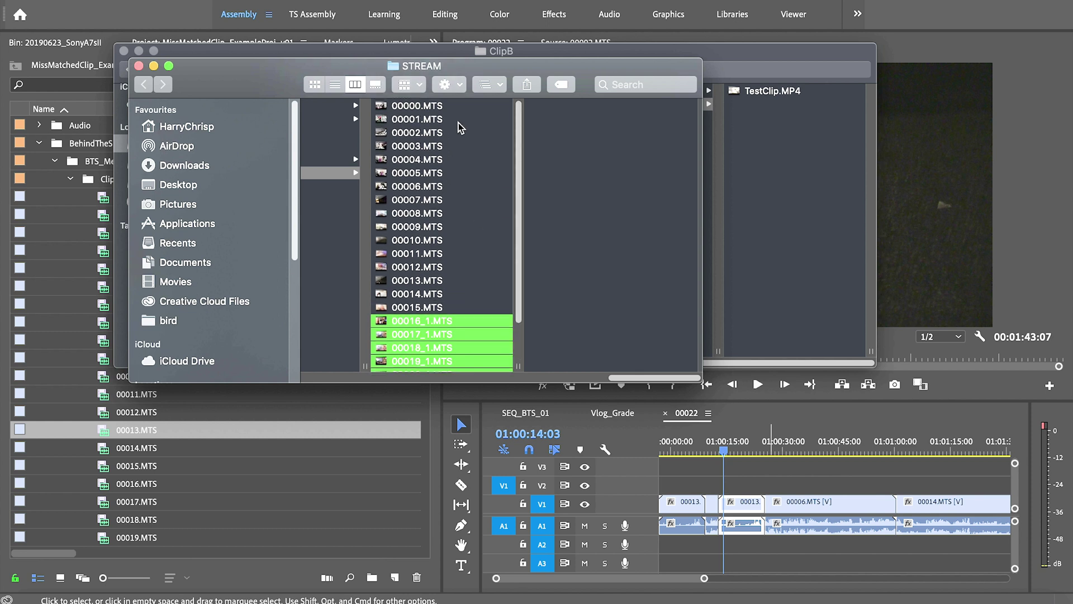
scroll(443, 162, "up", 2)
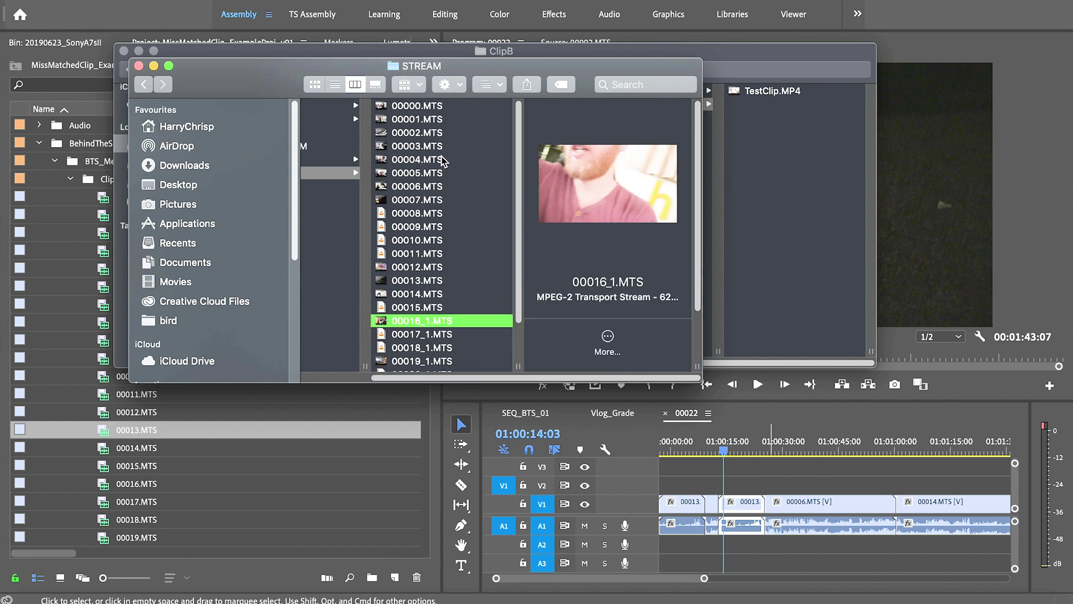
left_click(458, 107)
scroll(473, 321, "down", 2)
left_click(464, 351, "shift")
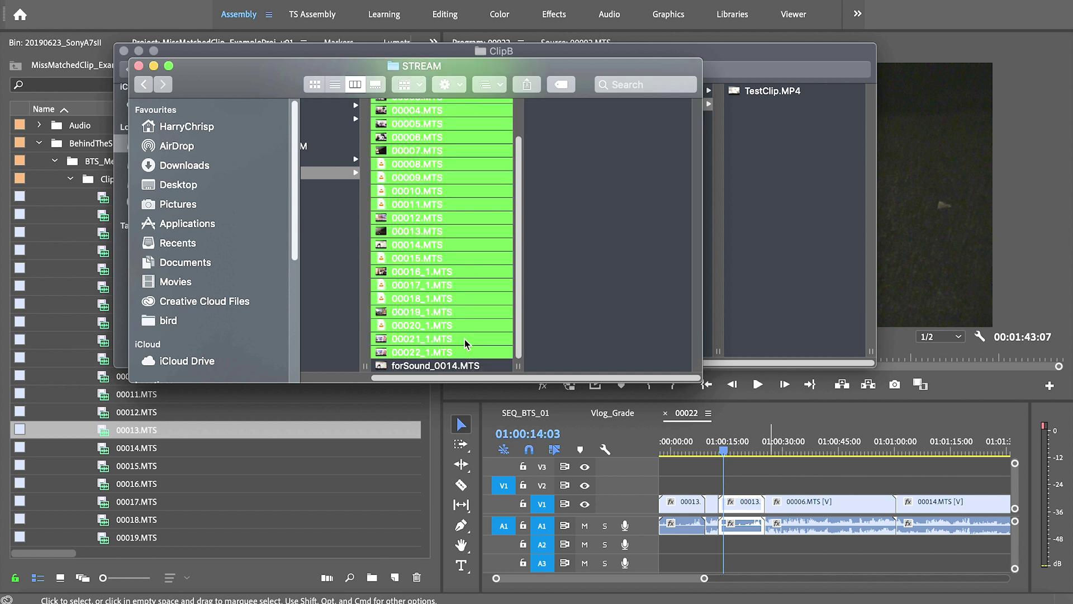
Step: Batch rename the 23 clips, replacing '.MTS' with '_20190623_CRD01.MTS'
right_click(463, 316)
left_click(518, 354)
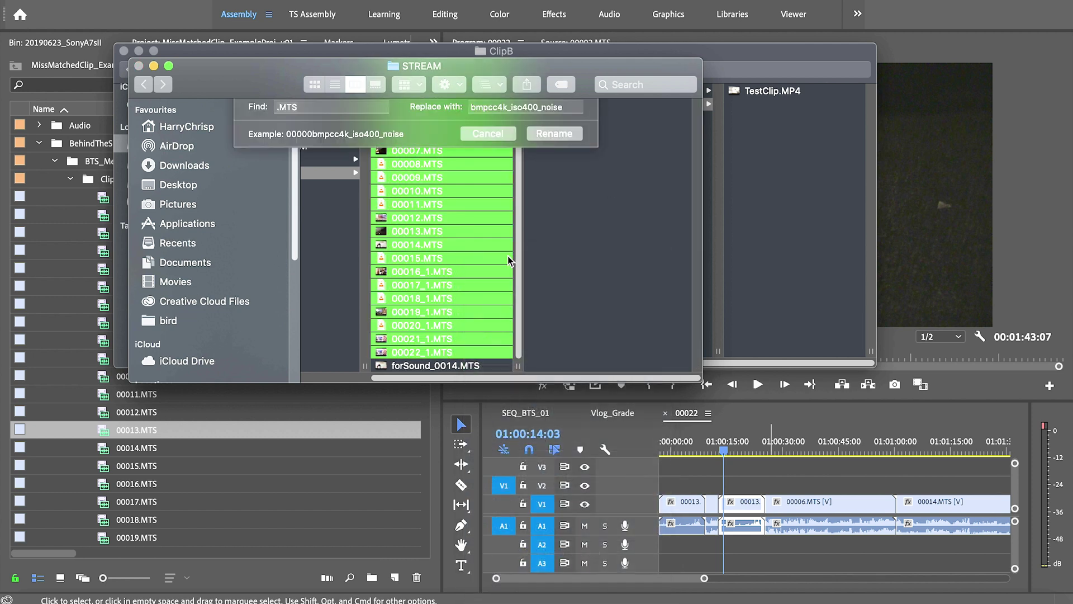
key("Tab")
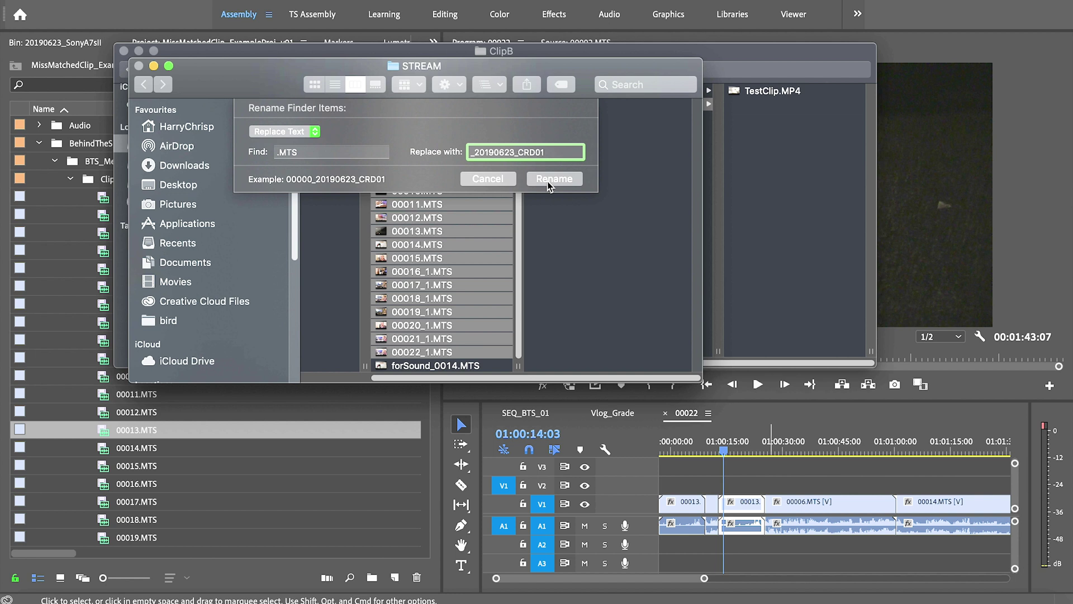
left_click(563, 154)
type(".MTS")
left_click(566, 179)
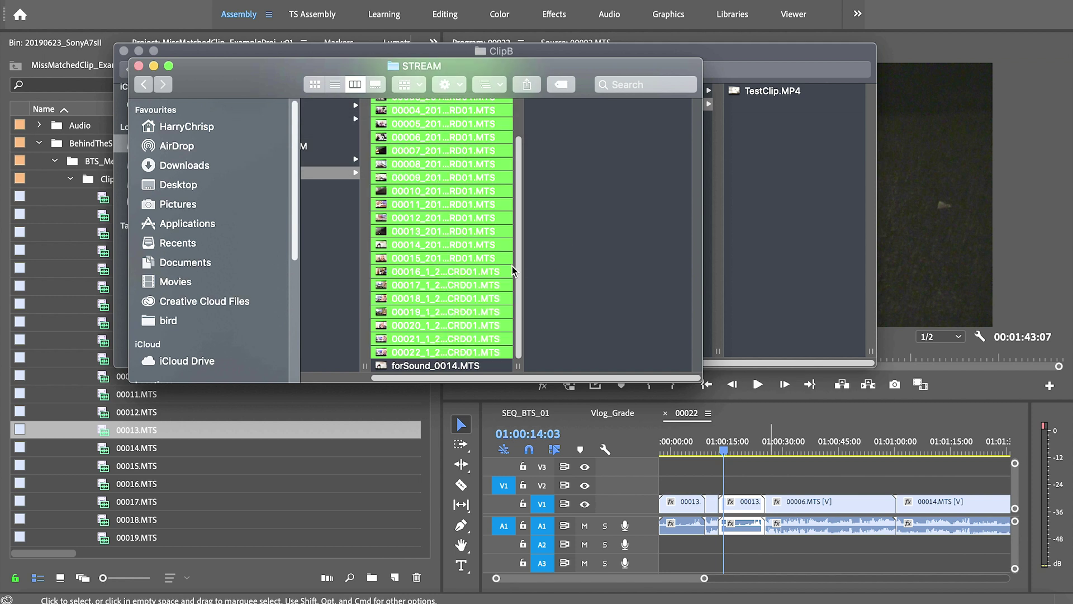
Step: Widen Finder's name column and select clips 00016_1 through 00022_1
left_click_drag(519, 361, 612, 363)
scroll(531, 313, "up", 2)
left_click(457, 322)
left_click(392, 351, "shift")
Step: Batch rename the seven clips, replacing '_1' with nothing, then return to Premiere Pro
right_click(391, 352)
left_click(439, 355)
type("_1")
key("Tab")
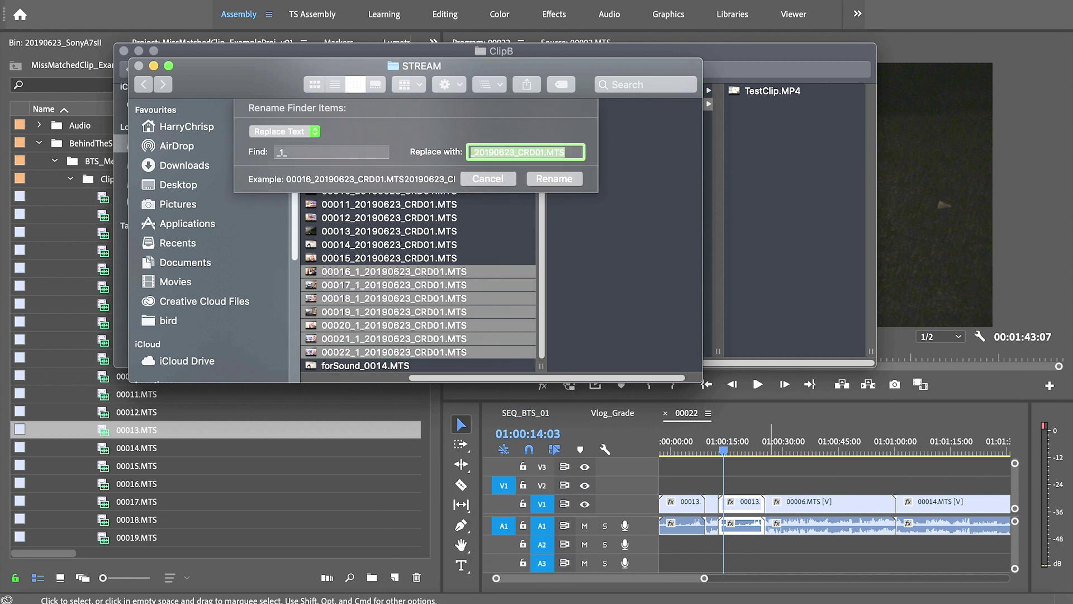
key("BackSpace")
key("Return")
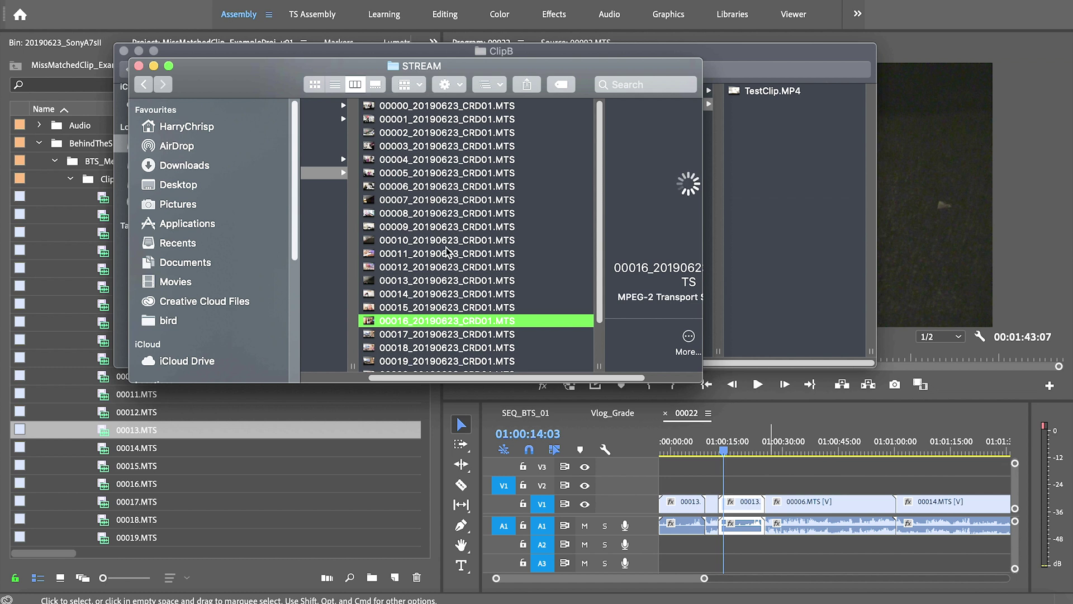
left_click(368, 431)
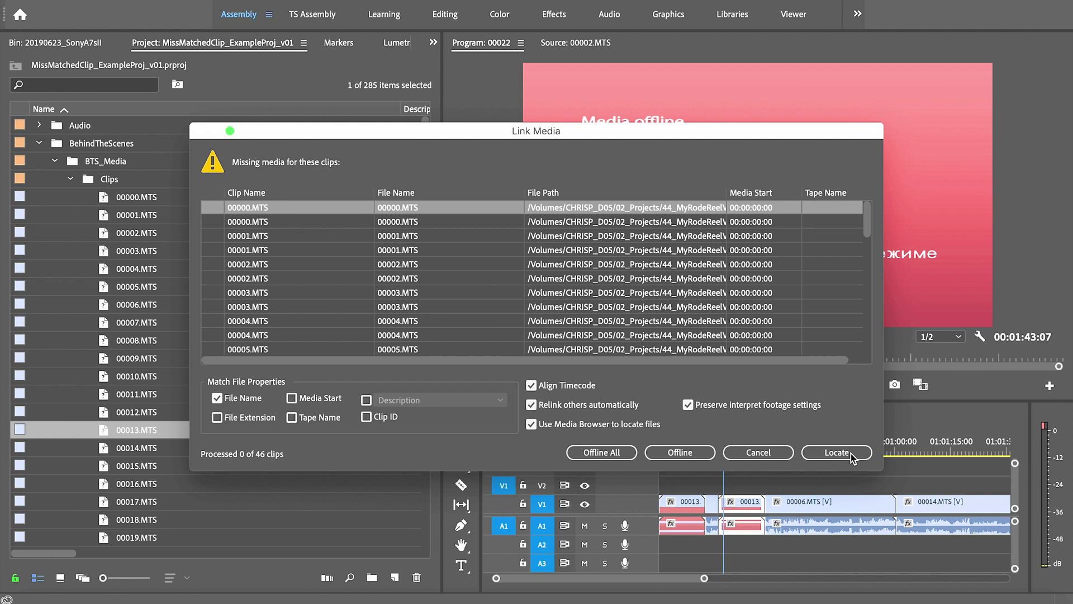
Step: Relink 00000.MTS to 00000_20190623_CRD01.MTS in STREAM, with exact name matching turned off
left_click(853, 455)
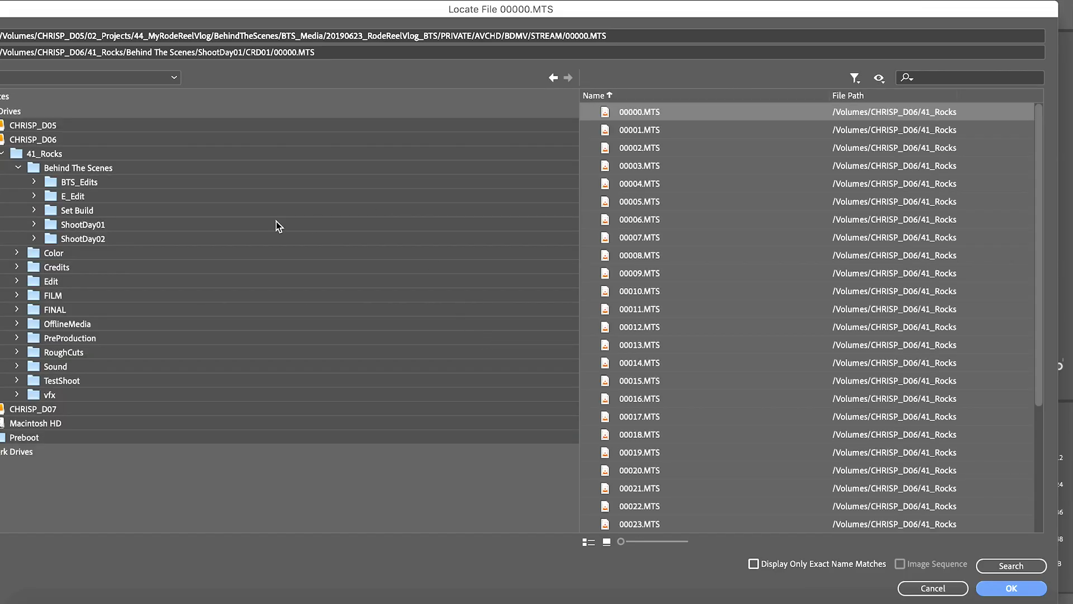
left_click(91, 52)
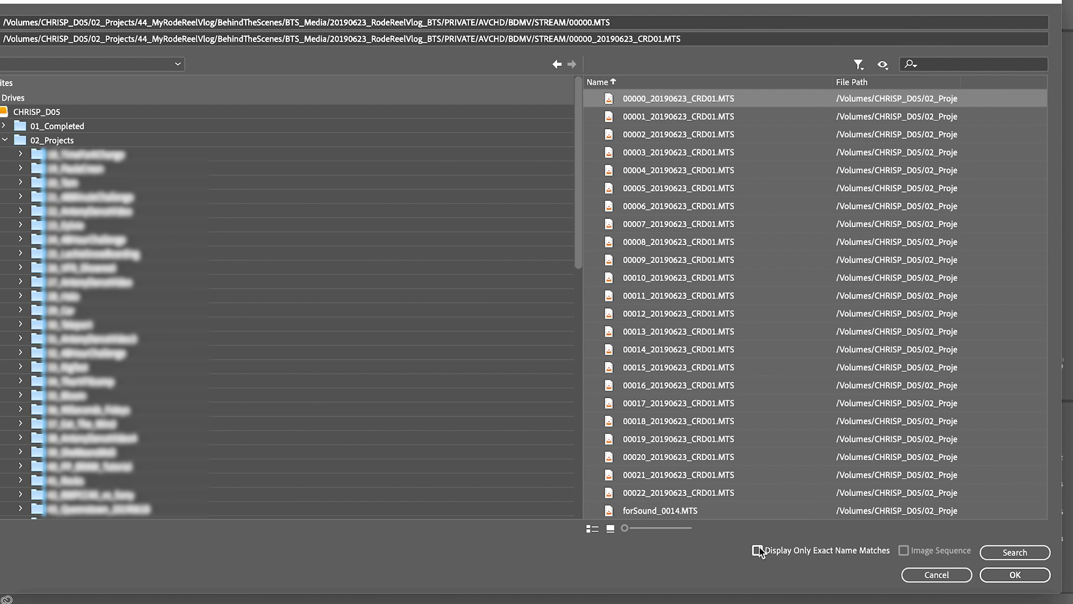
left_click(826, 550)
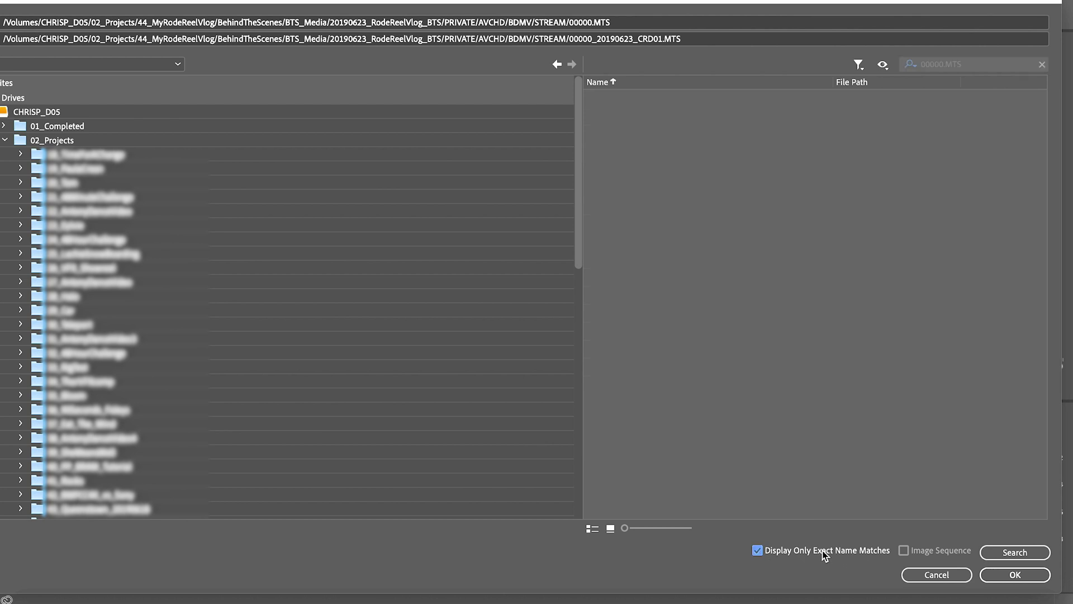
left_click(802, 551)
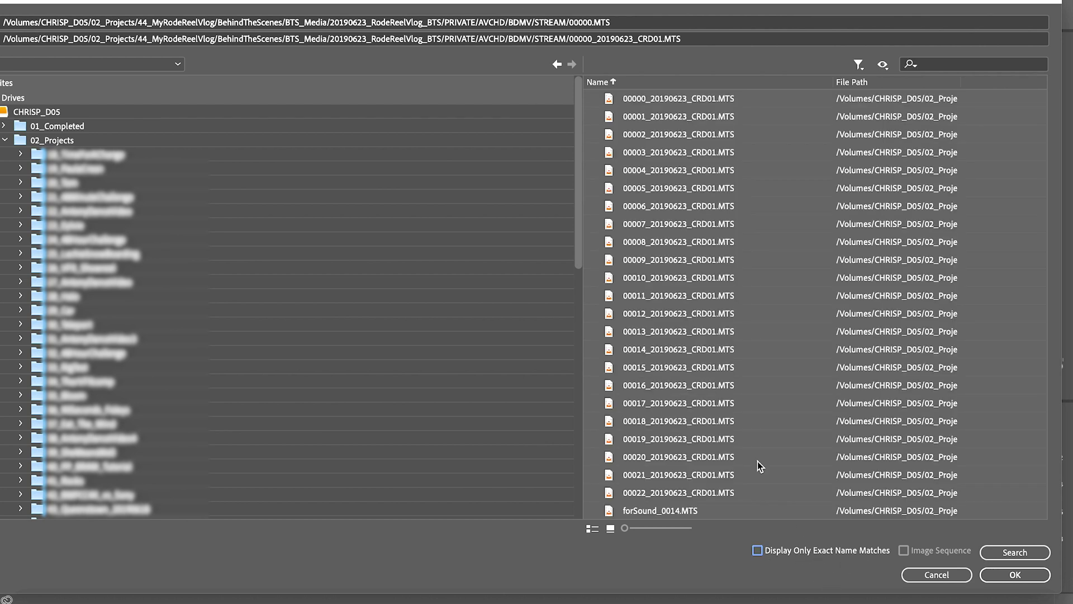
left_click(1023, 576)
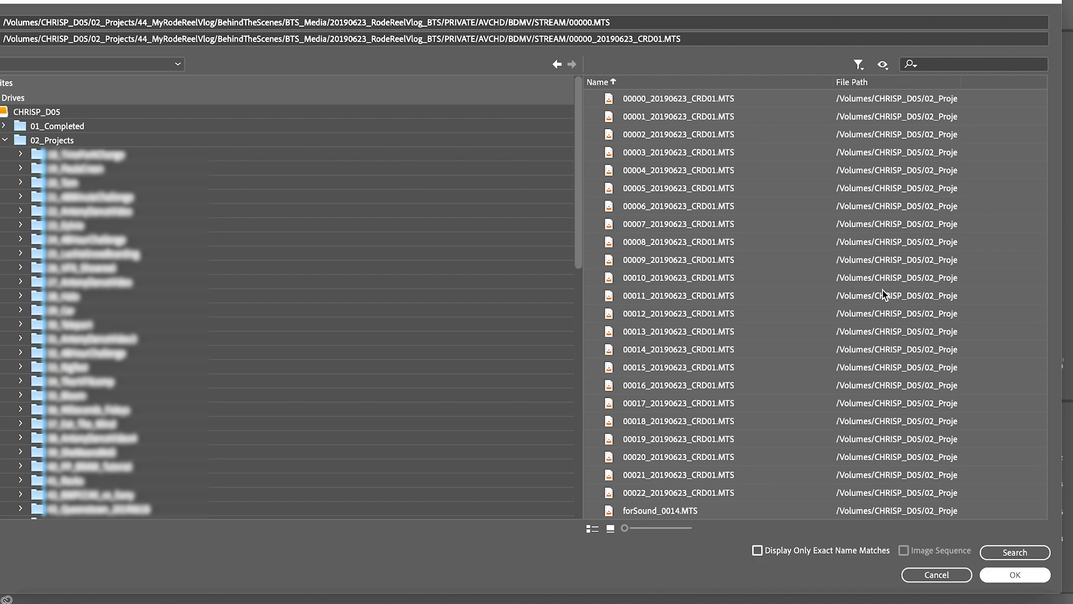
Step: Play sequence 00022 and stop at 01:00:10:05 to verify the relinked footage
key("space")
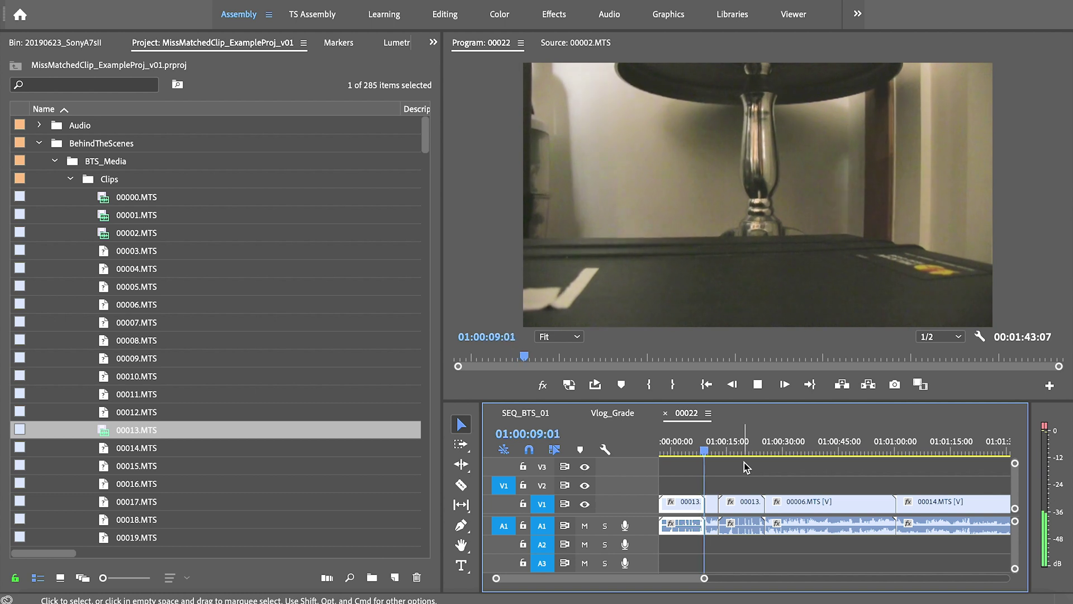
key("space")
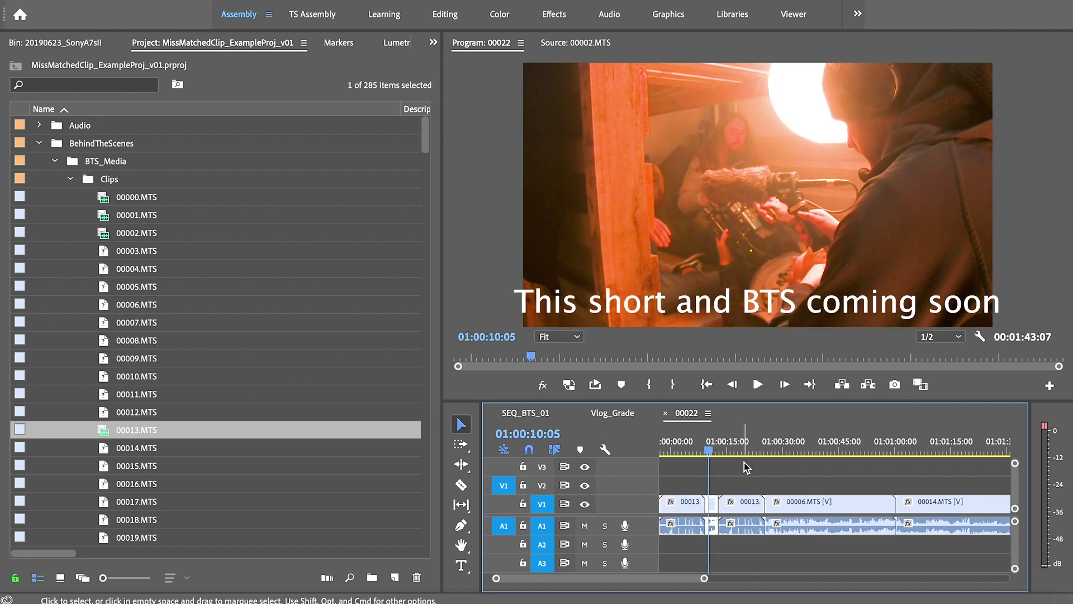